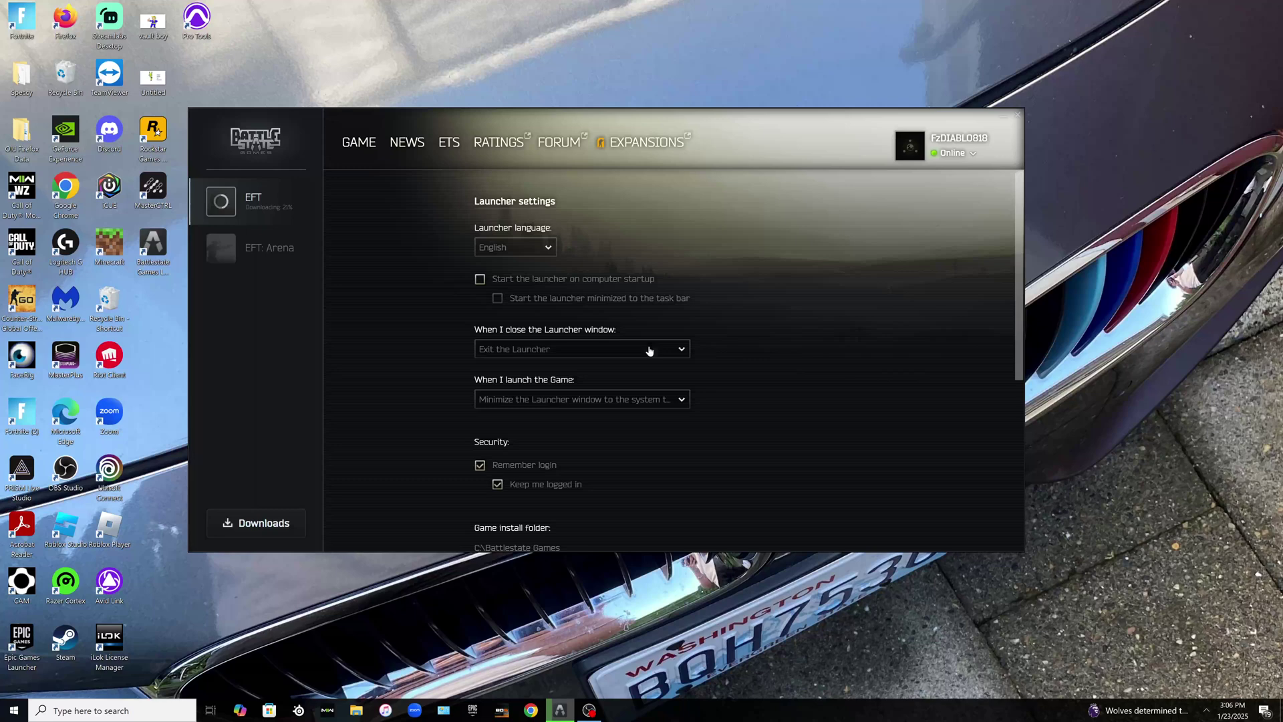
Open Launcher Settings from the profile menu to reach the C:\Battlestate Games install folder option
click(971, 156)
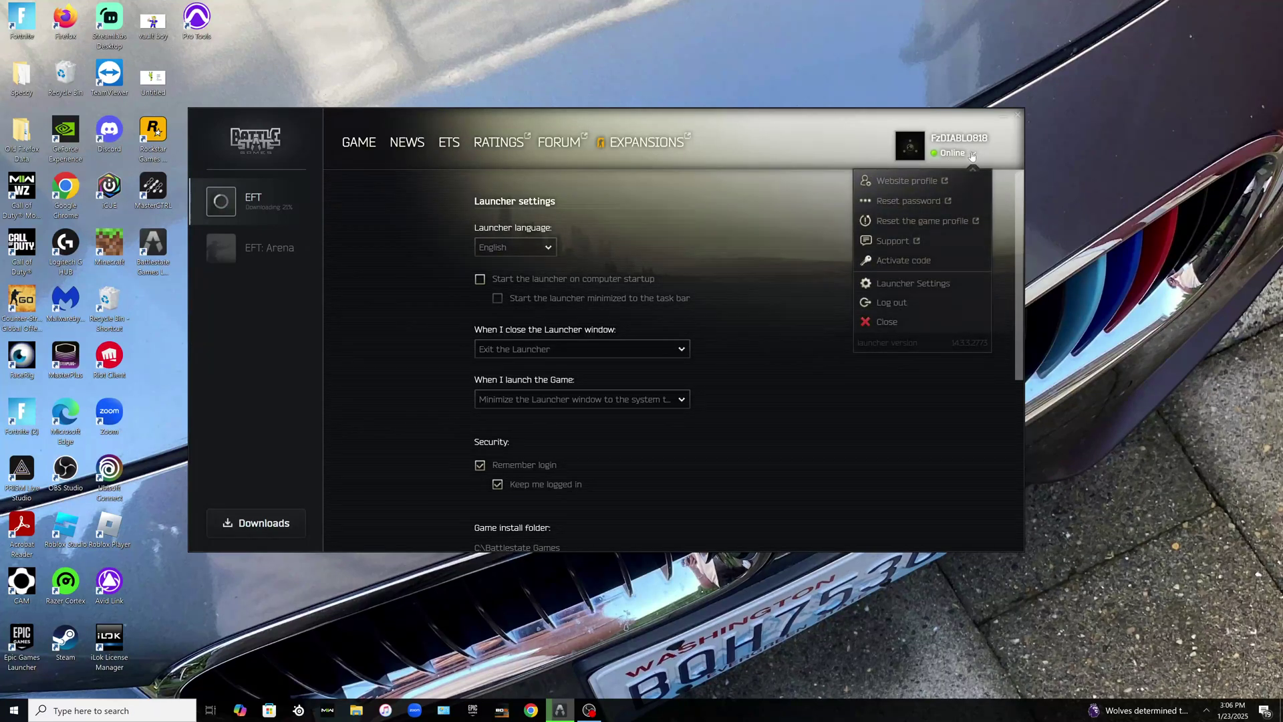
click(938, 284)
scroll(709, 389, down, 2)
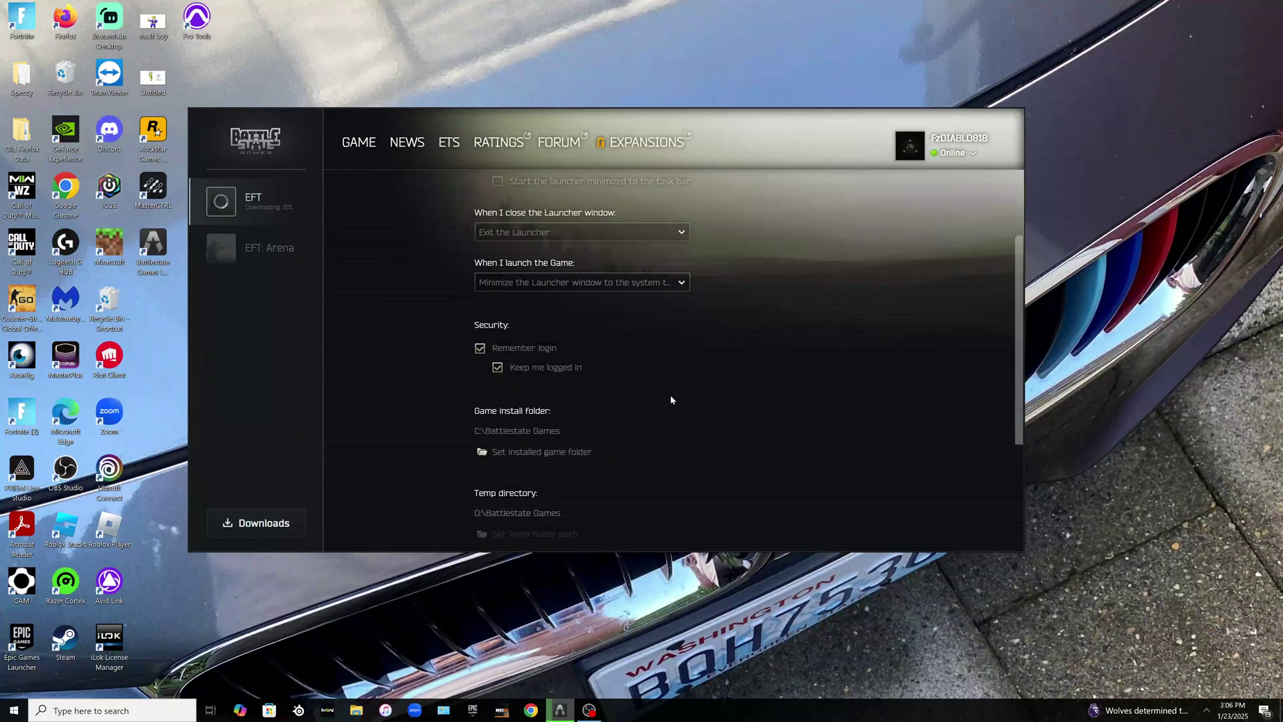
scroll(630, 384, up, 2)
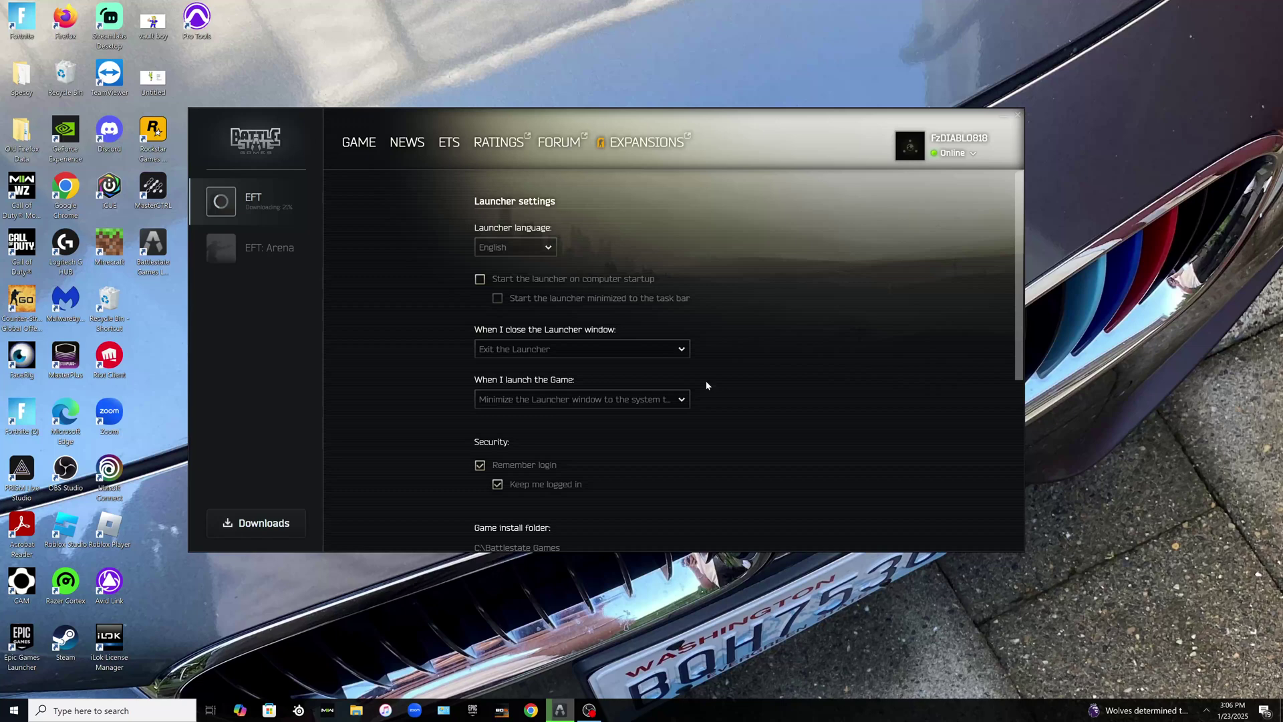
scroll(745, 402, down, 2)
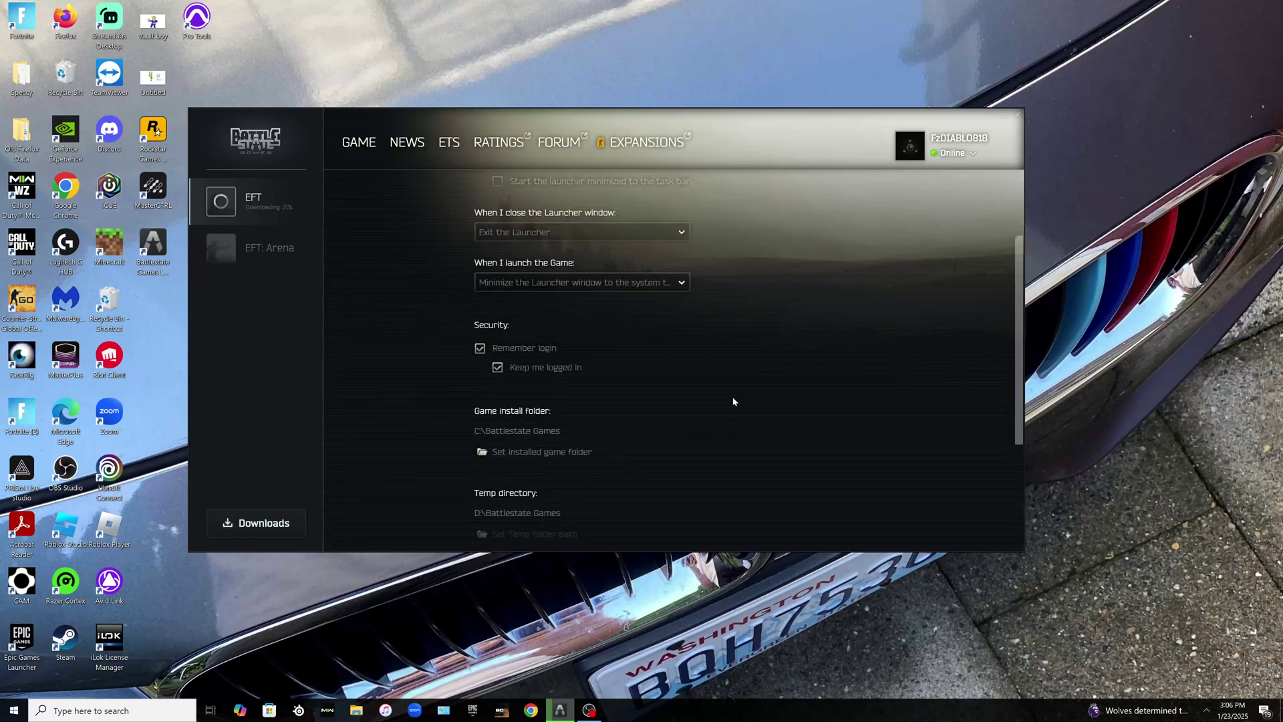
scroll(733, 399, down, 2)
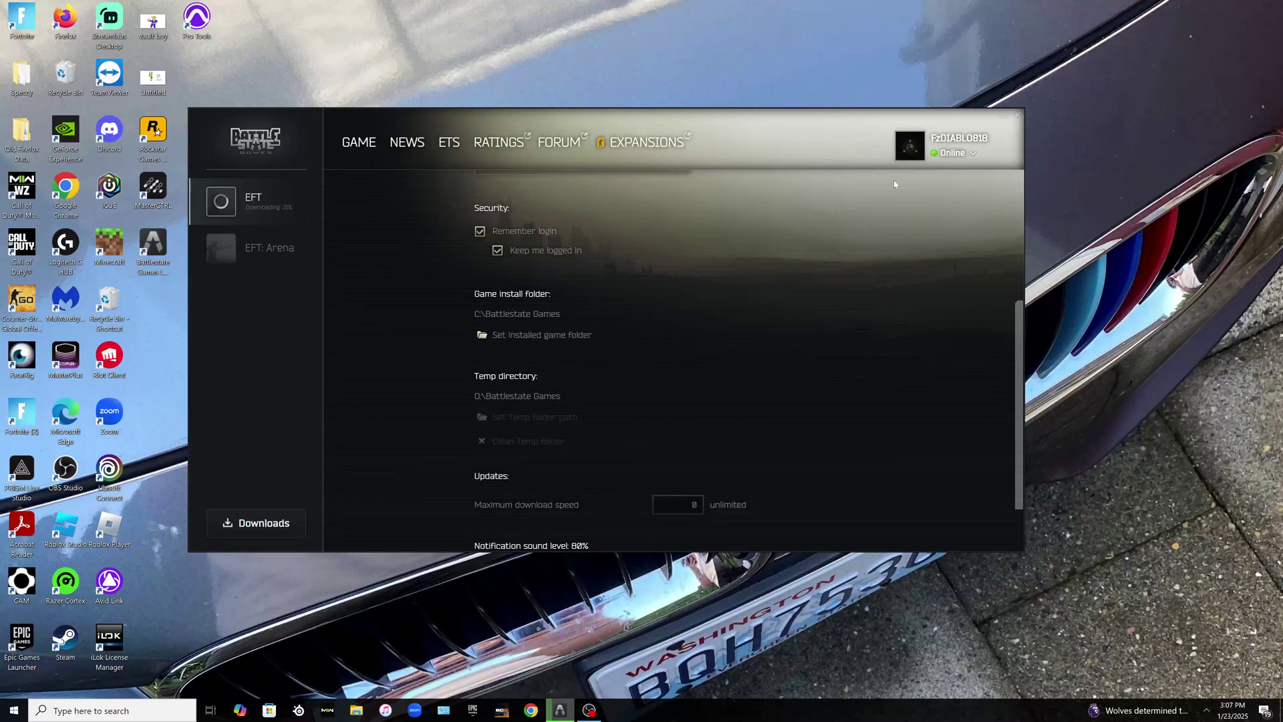
click(263, 210)
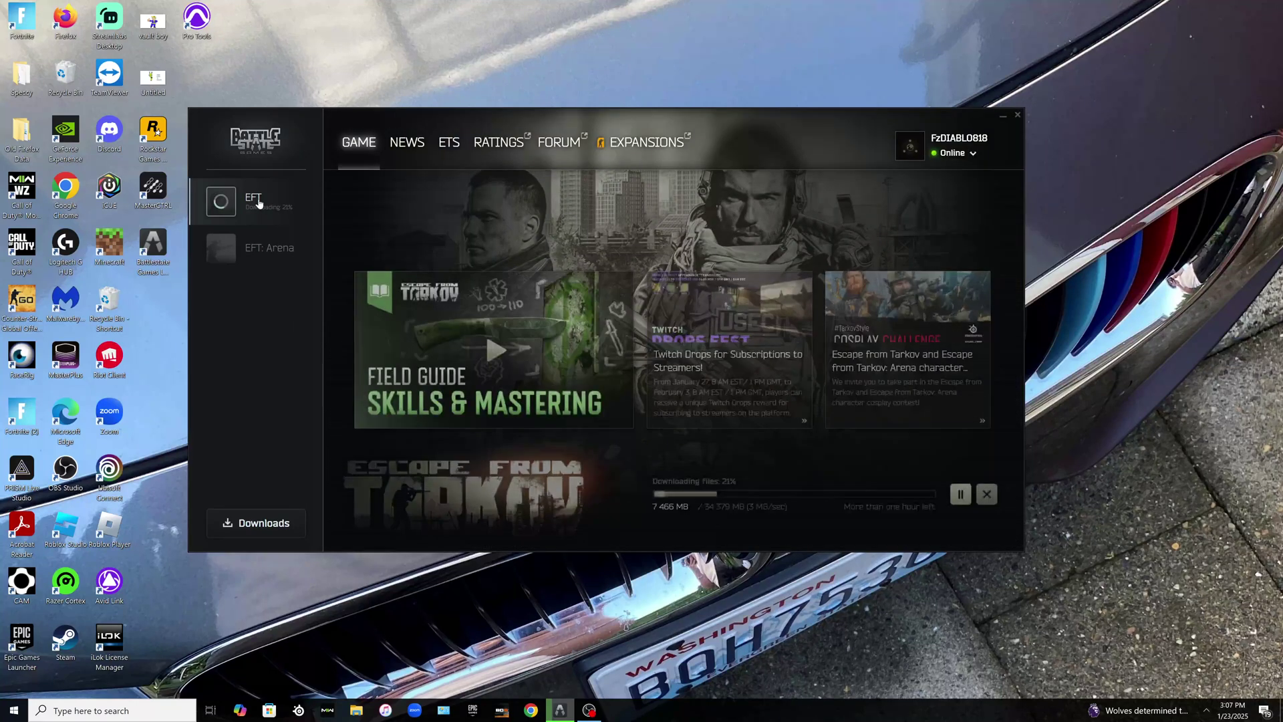